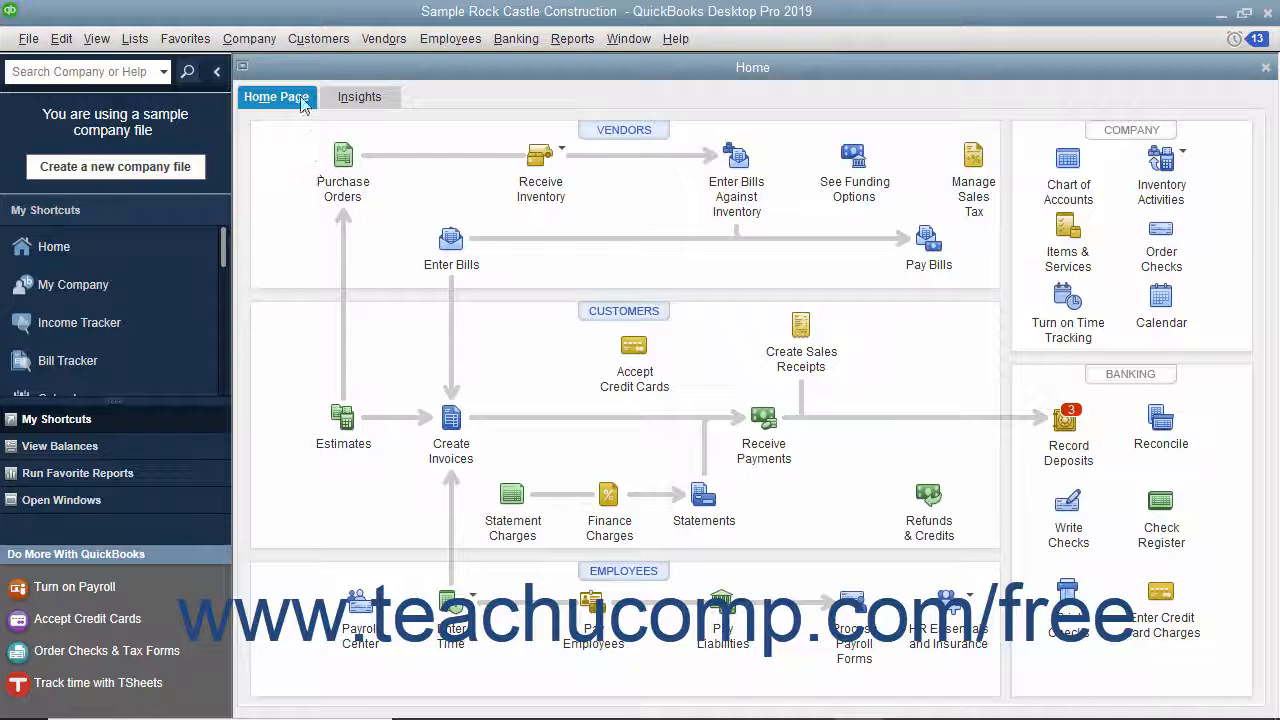
# Start creating customer statements and set the statement date to 12/31/2023
pyautogui.click(318, 38)
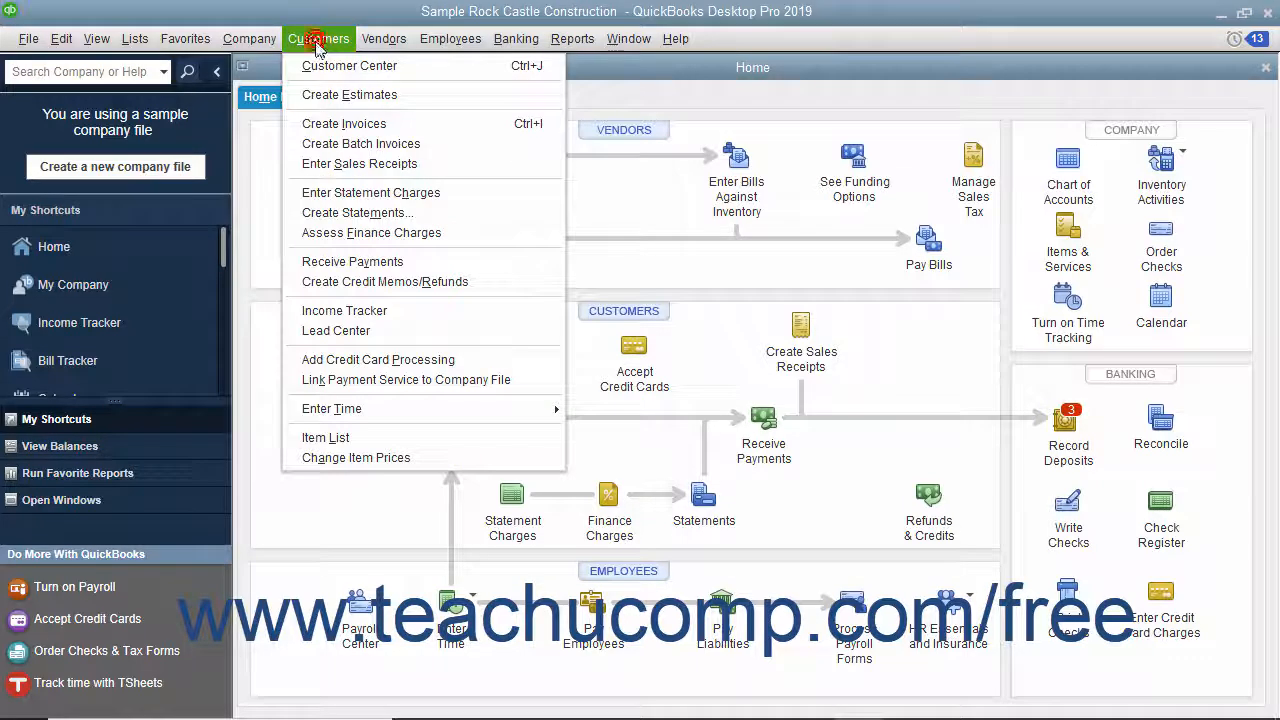
pyautogui.click(347, 212)
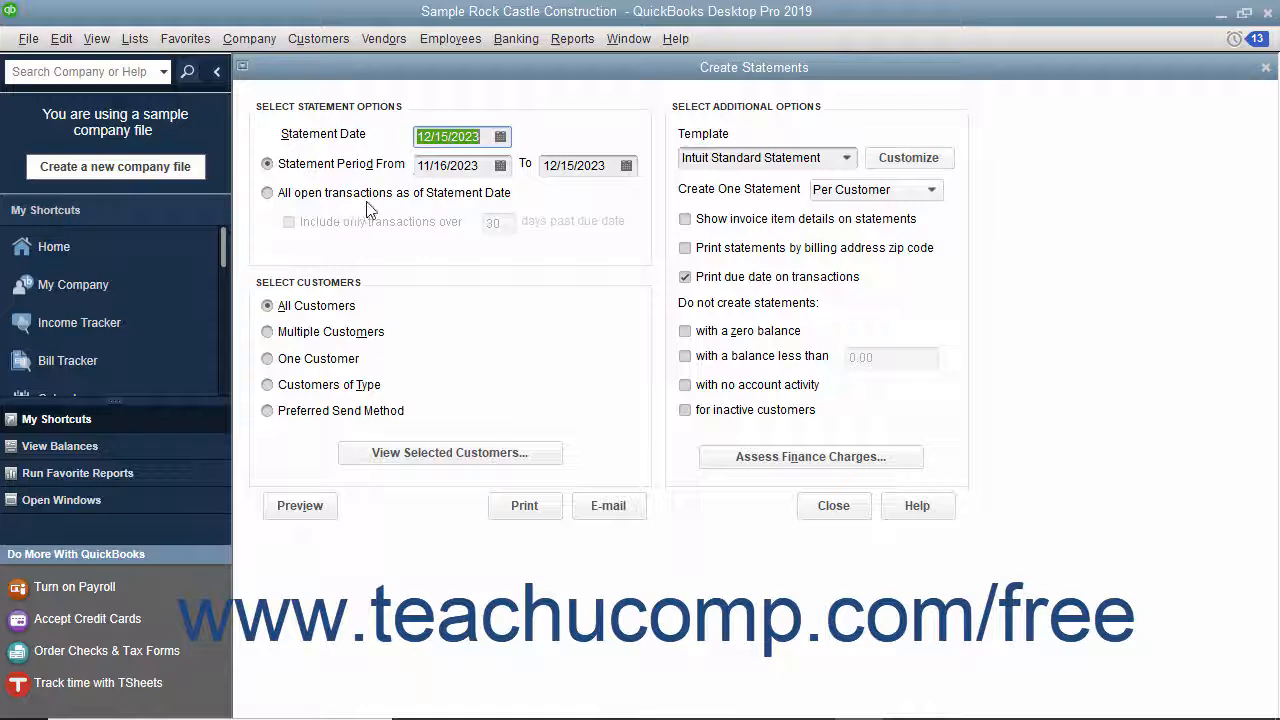
pyautogui.click(500, 136)
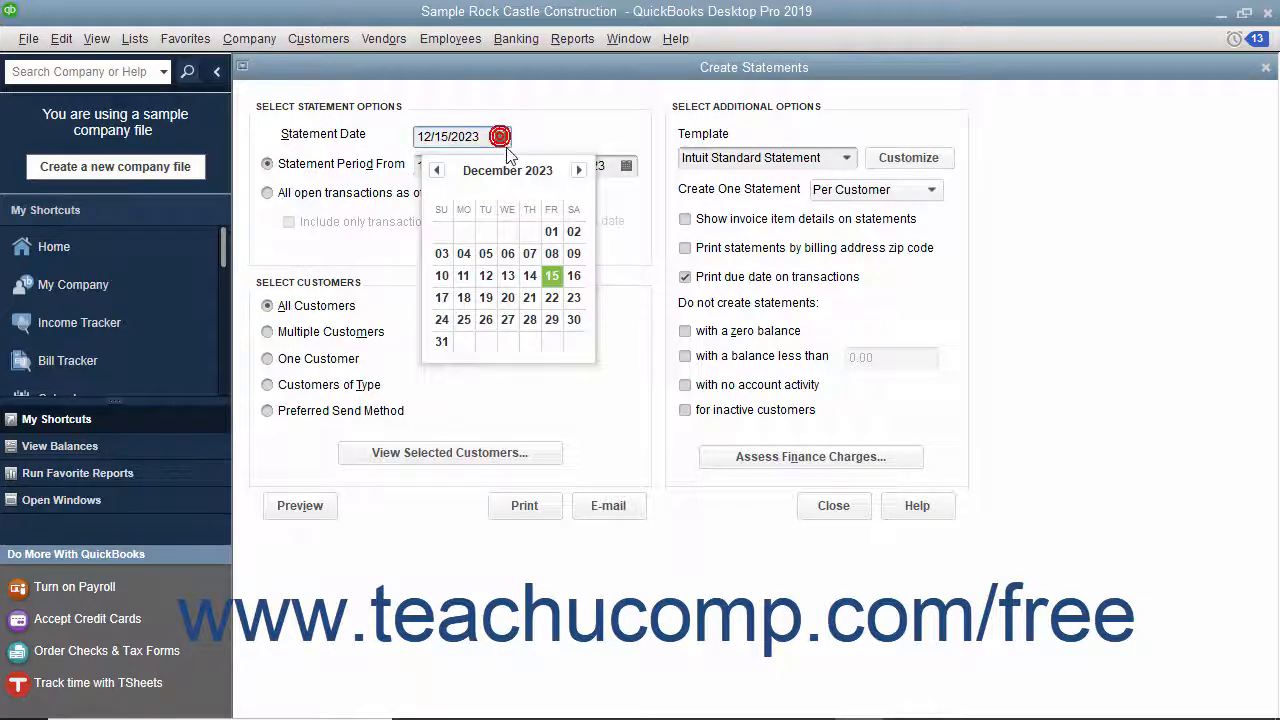
pyautogui.click(441, 341)
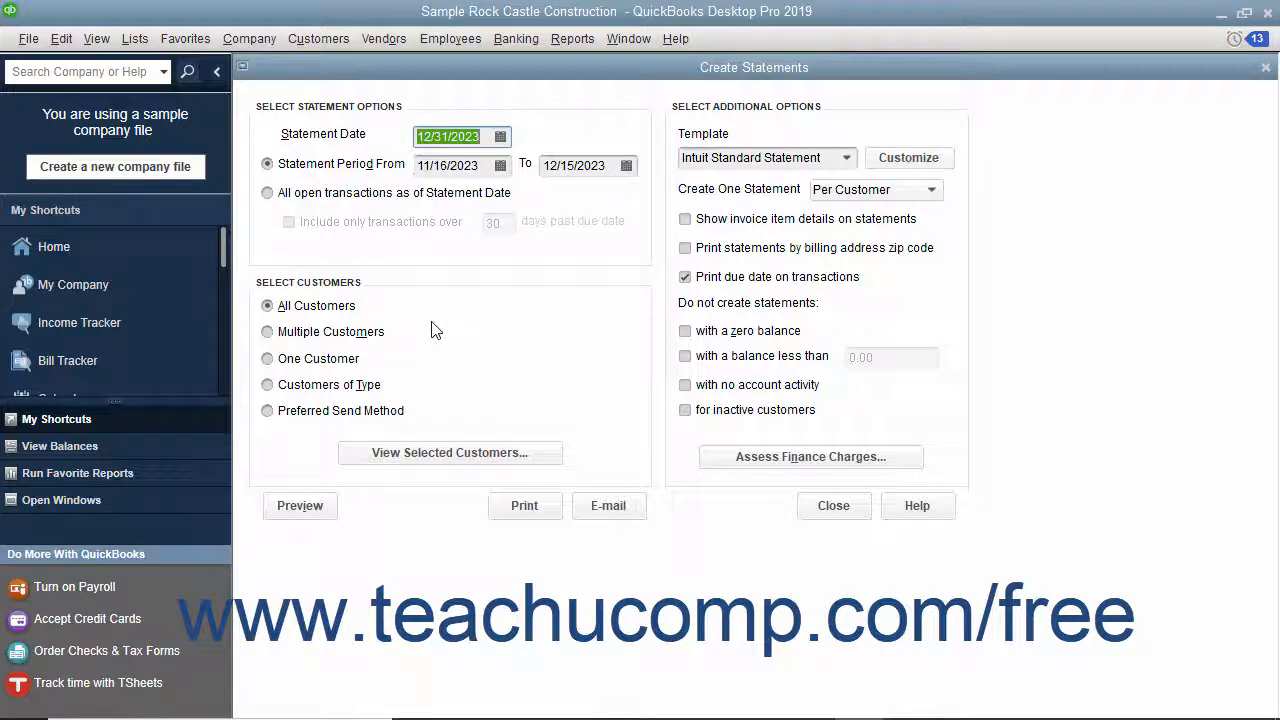
# Set the statement period to run from 11/15/2023 to 12/15/2023
pyautogui.click(267, 164)
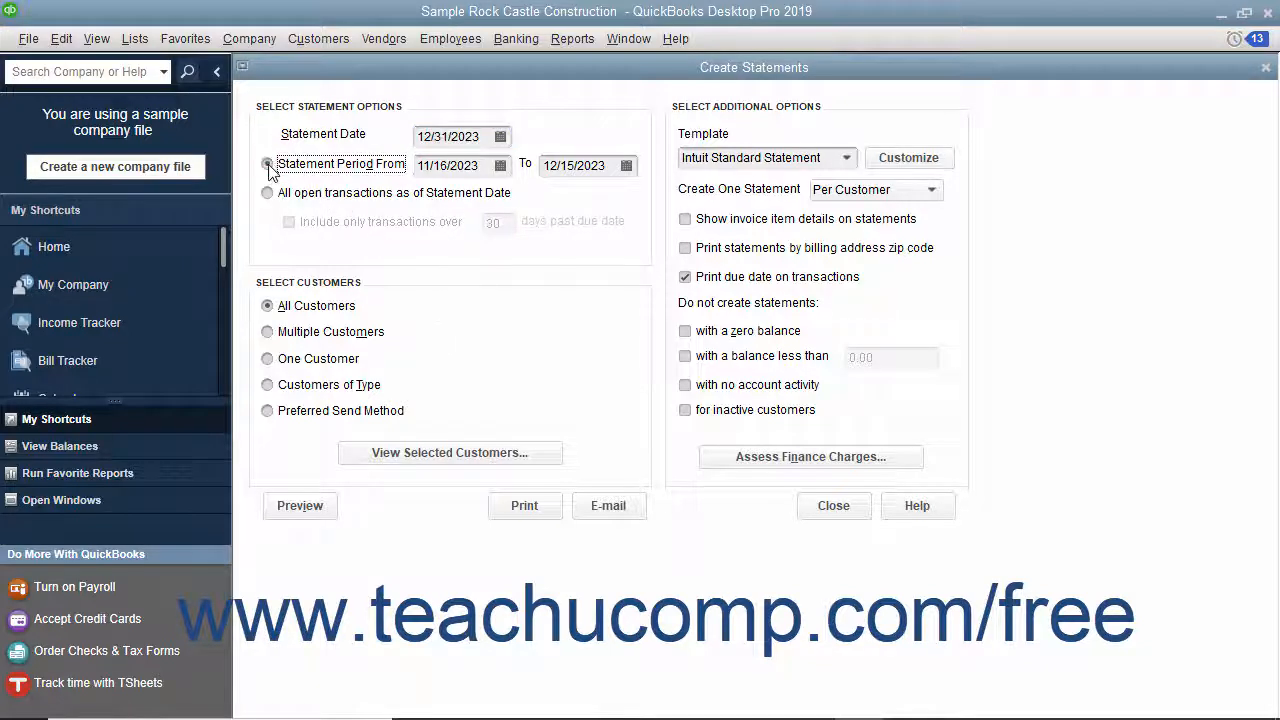
pyautogui.click(500, 165)
pyautogui.click(505, 300)
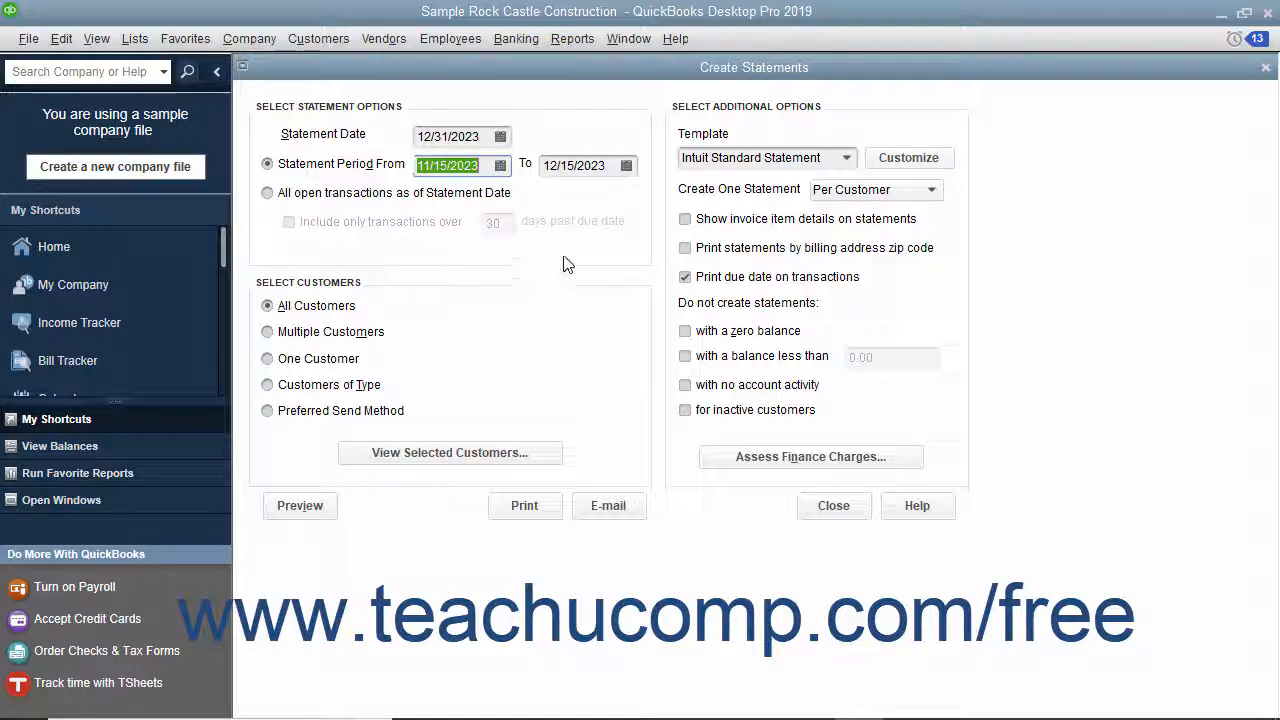
pyautogui.click(625, 165)
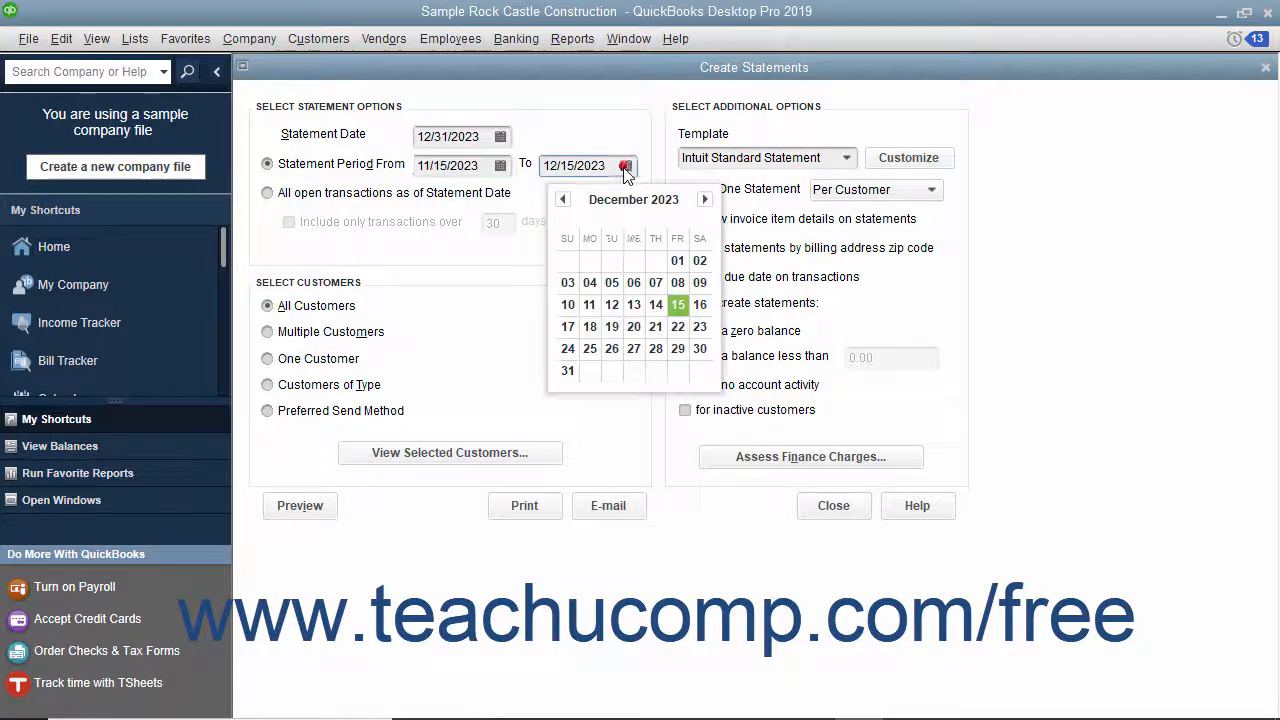
pyautogui.click(678, 304)
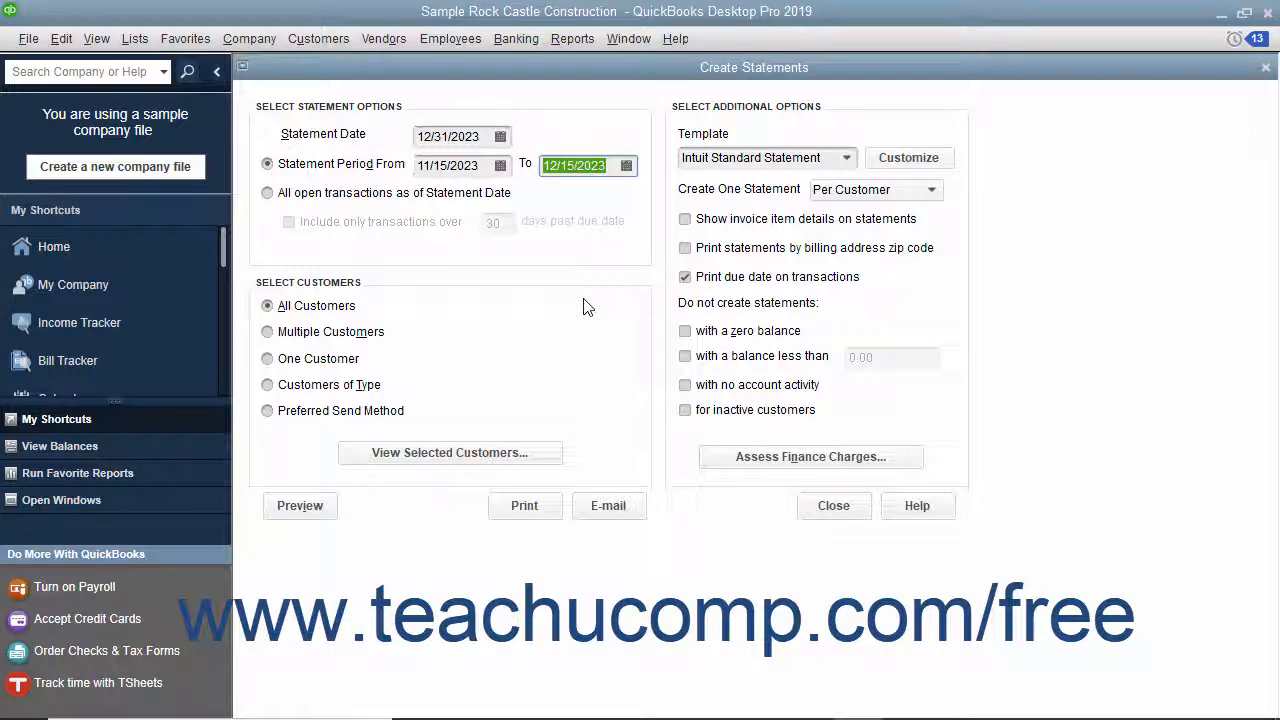
# Include all open transactions as of the statement date, limited to those over 30 days past due, for all customers
pyautogui.click(297, 199)
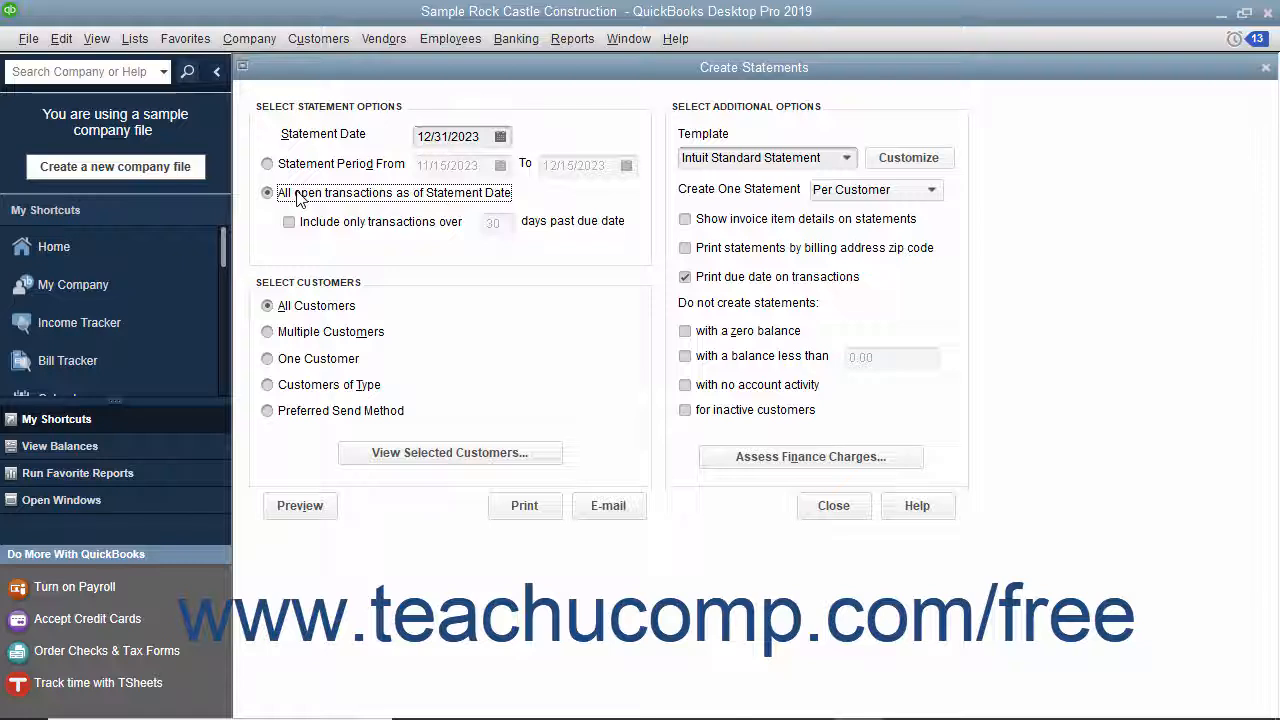
pyautogui.click(289, 222)
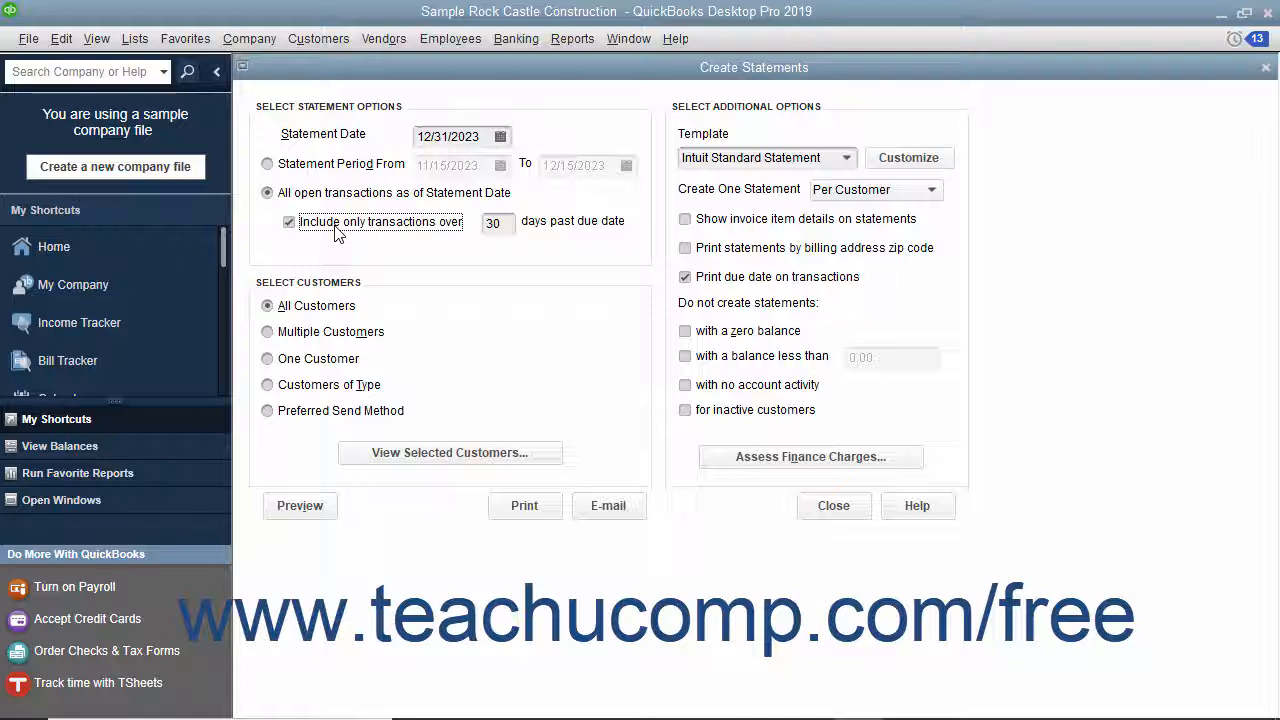
pyautogui.click(499, 225)
pyautogui.click(270, 310)
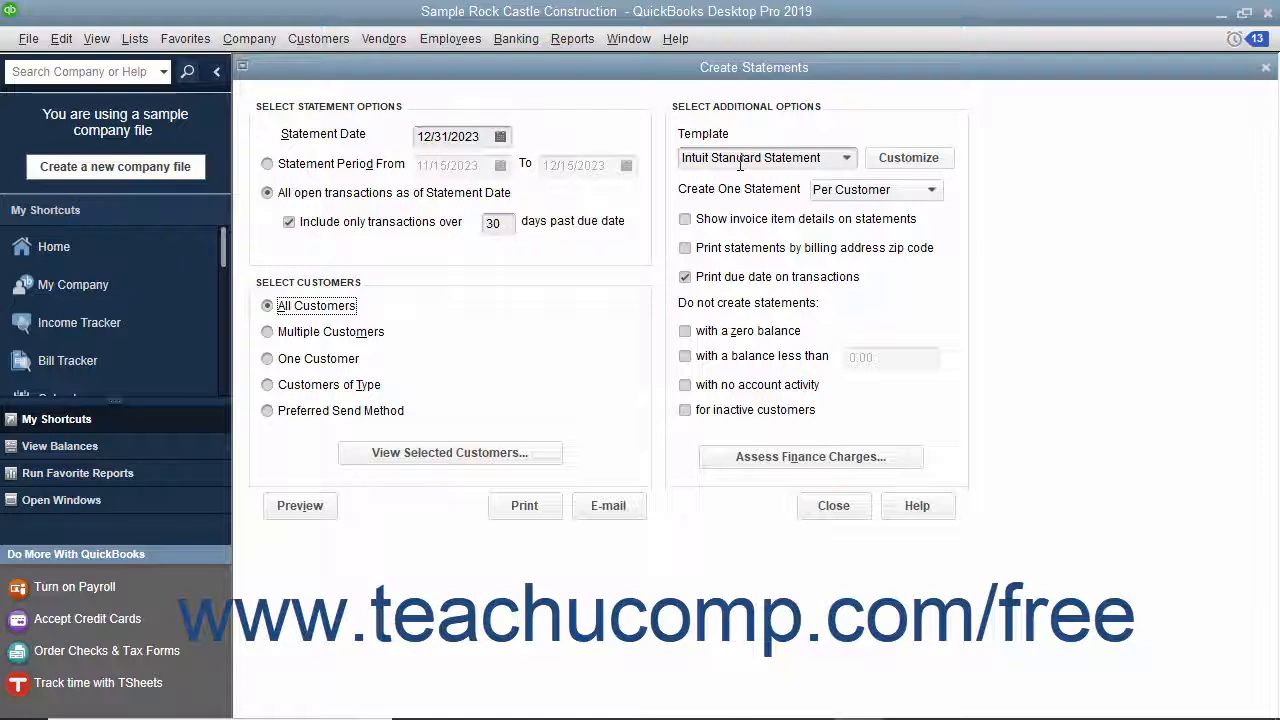
# Keep the Intuit Standard Statement template and exclude statements with a zero balance, a balance less than 0.00, or no account activity
pyautogui.click(846, 159)
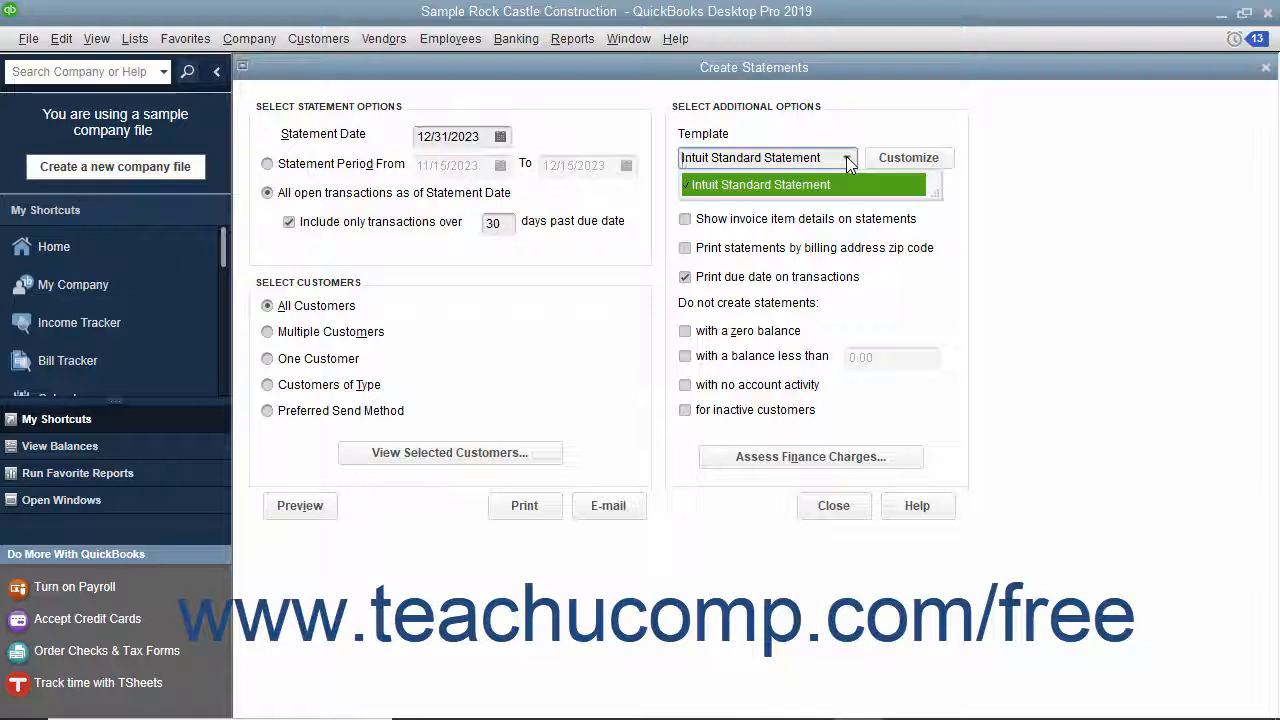
pyautogui.click(848, 162)
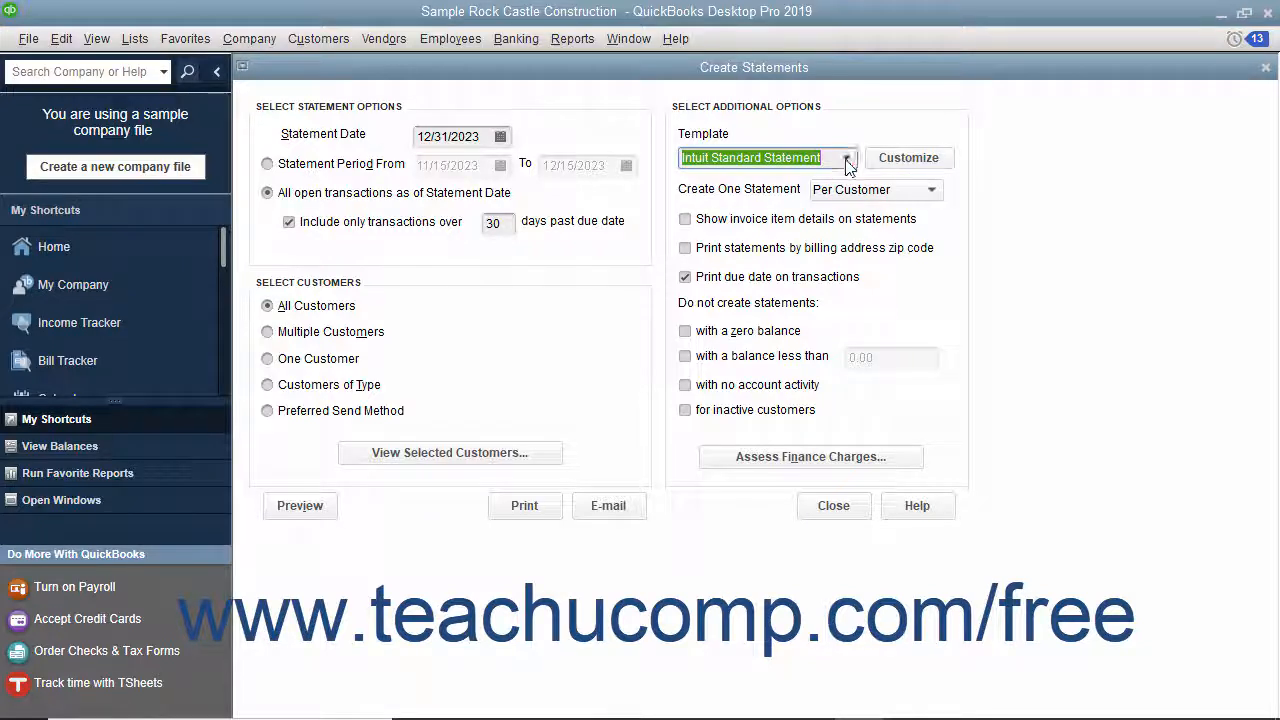
pyautogui.click(685, 332)
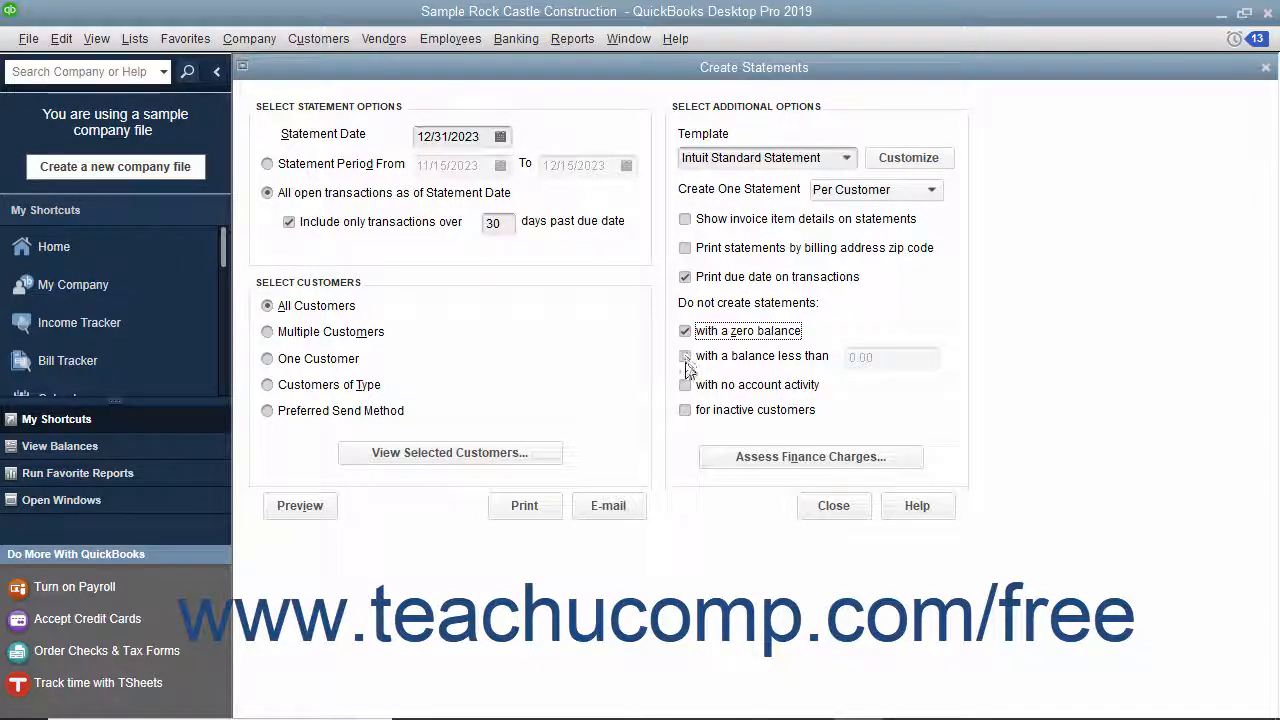
pyautogui.click(685, 357)
pyautogui.click(685, 386)
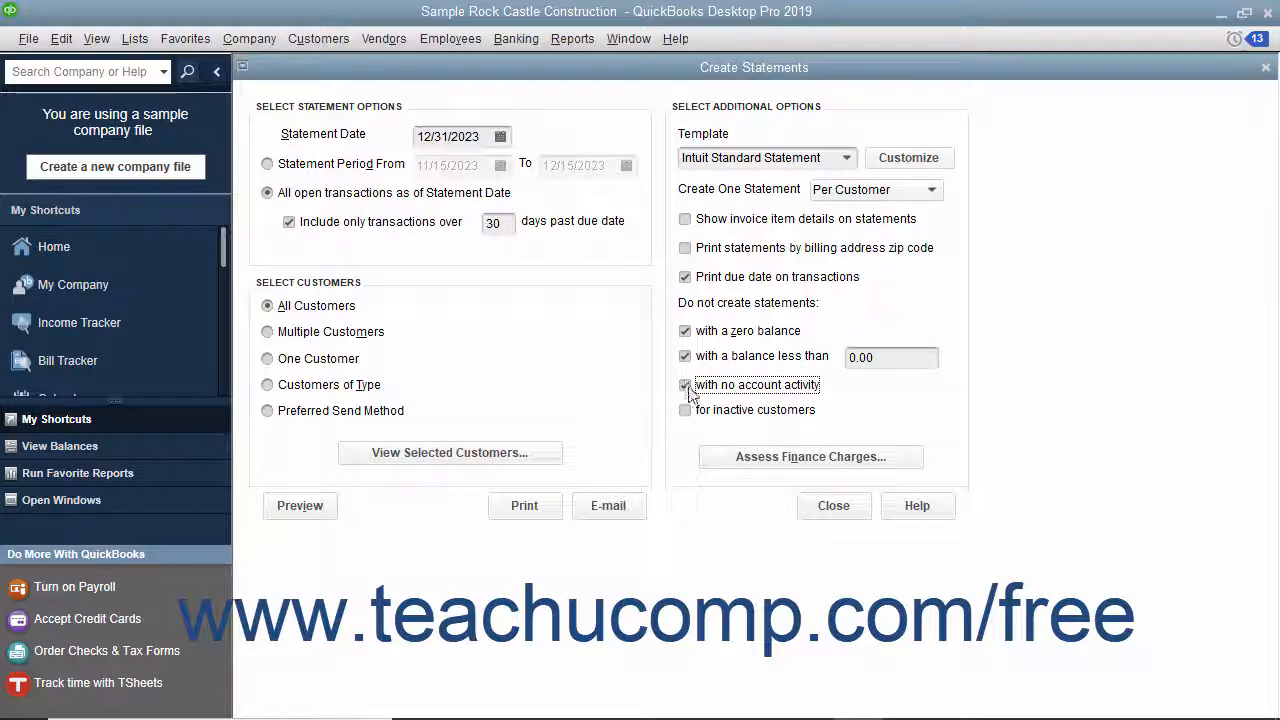
# Assess the finance charge for the listed overdue customer, agreeing to continue with another assessment on the same day
pyautogui.click(797, 462)
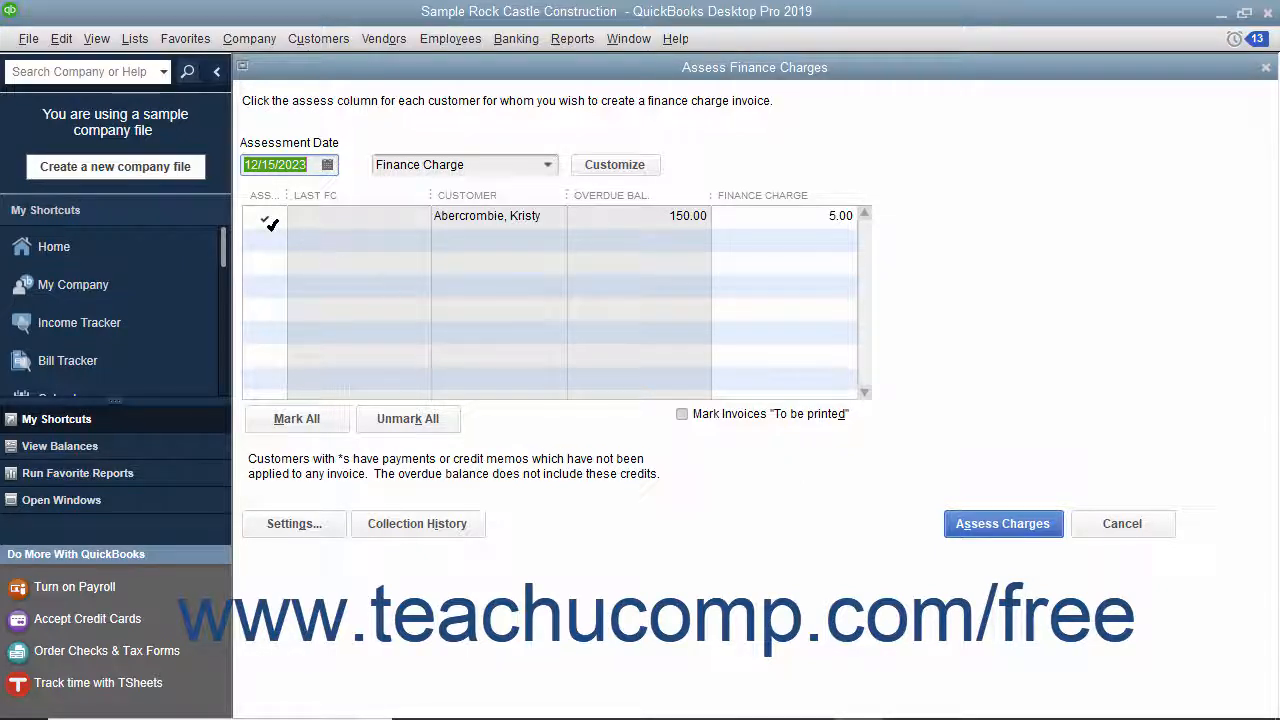
pyautogui.click(271, 224)
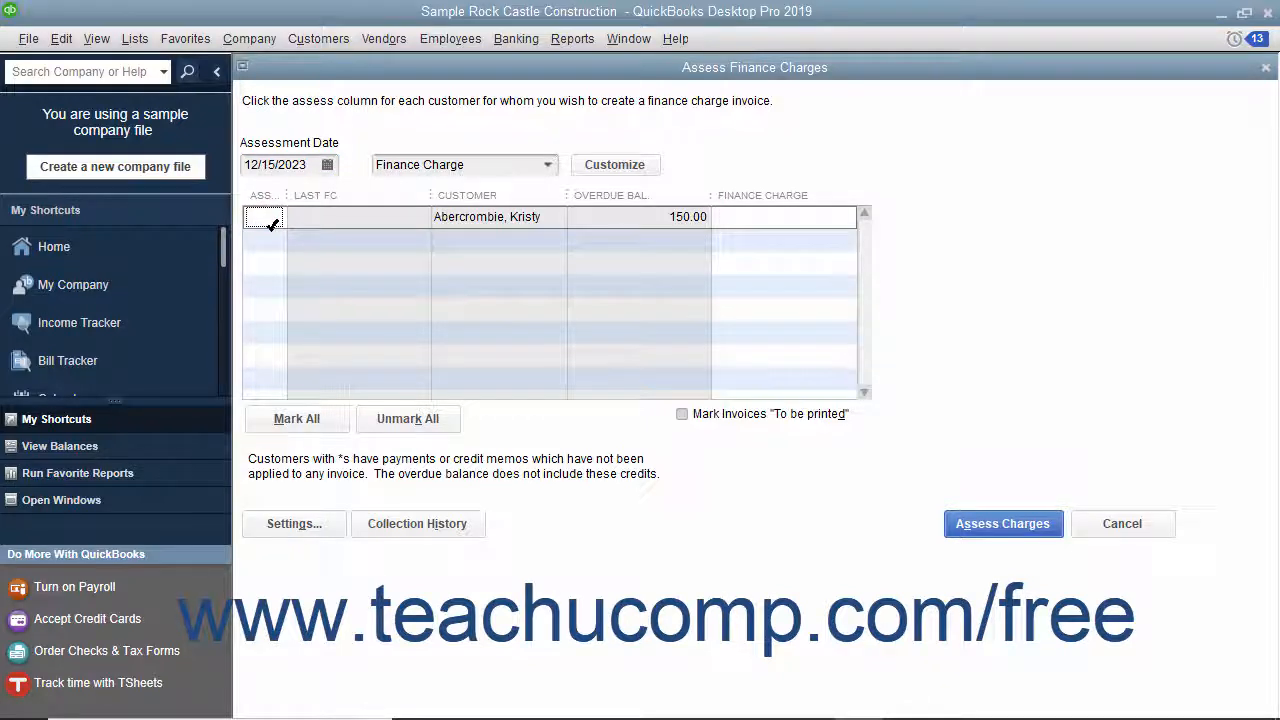
pyautogui.click(271, 224)
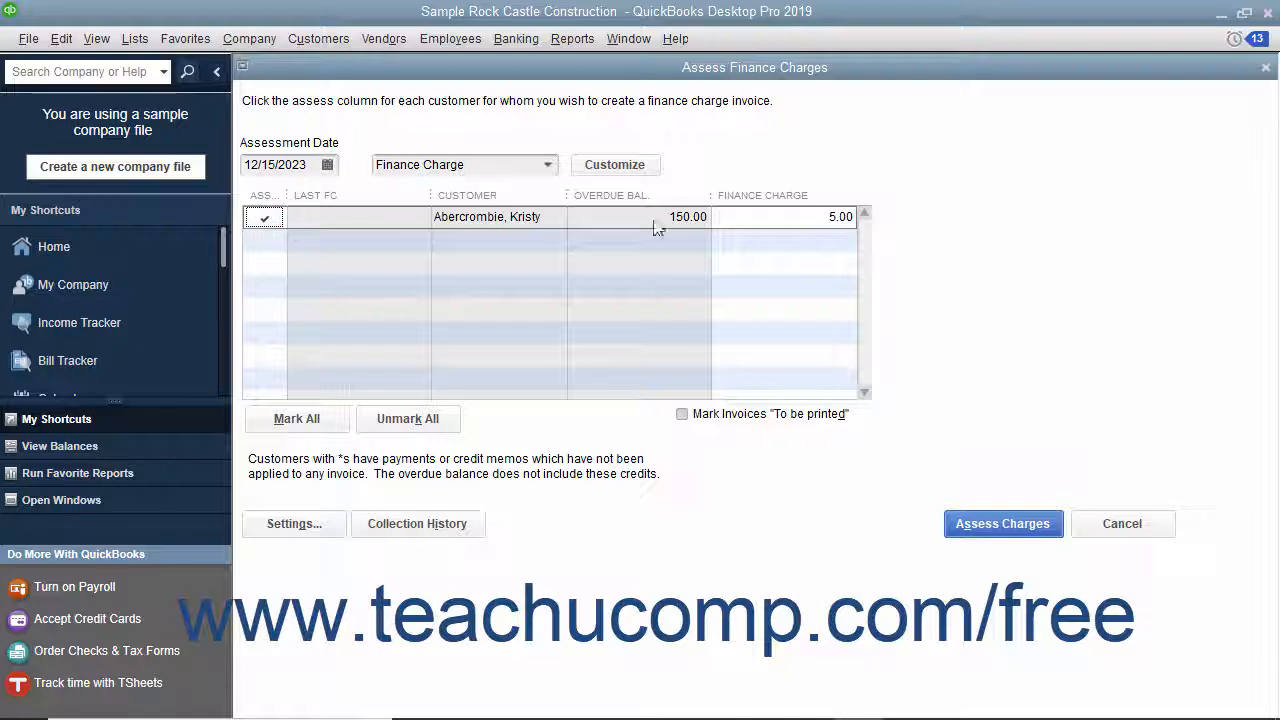
pyautogui.click(815, 216)
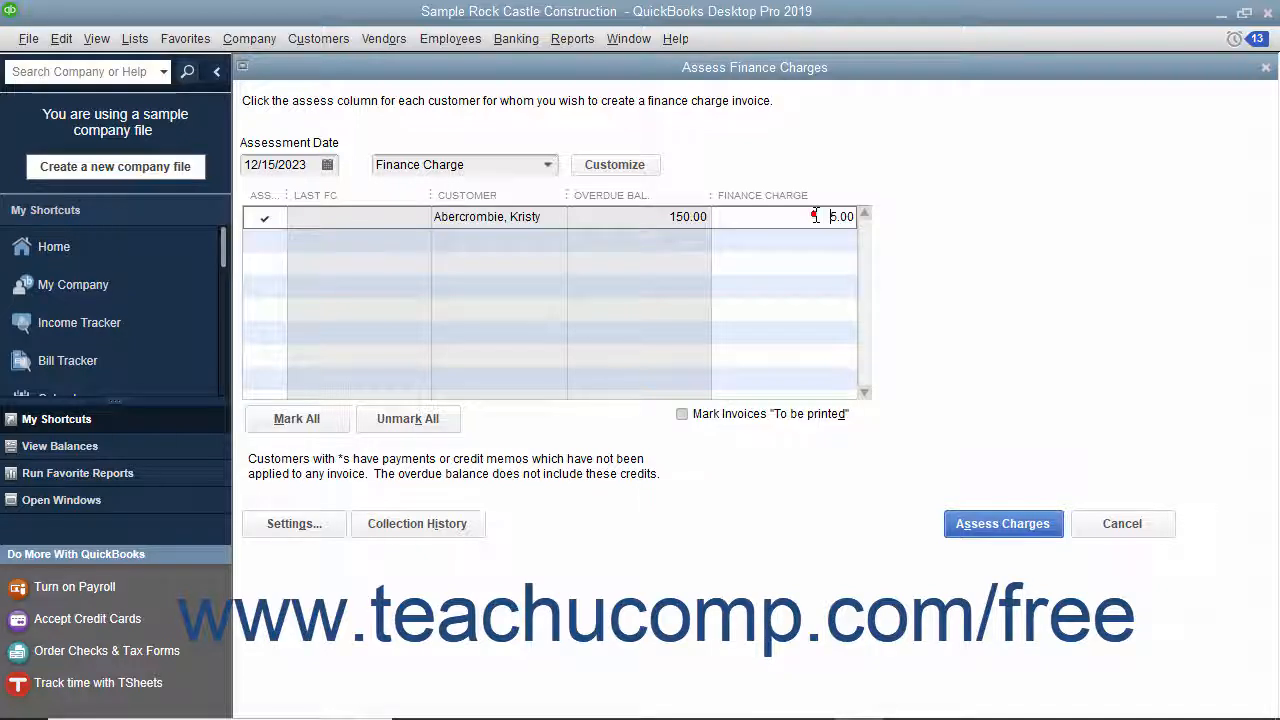
pyautogui.doubleClick(816, 216)
pyautogui.click(978, 537)
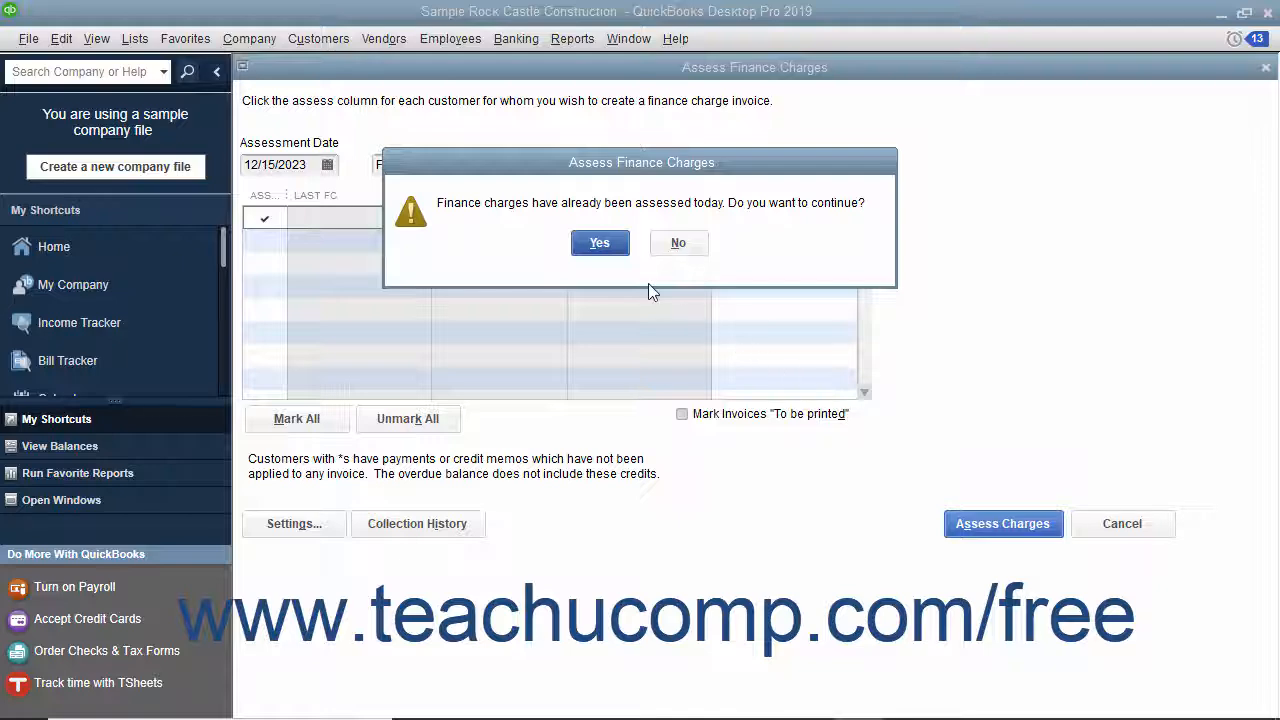
pyautogui.click(600, 244)
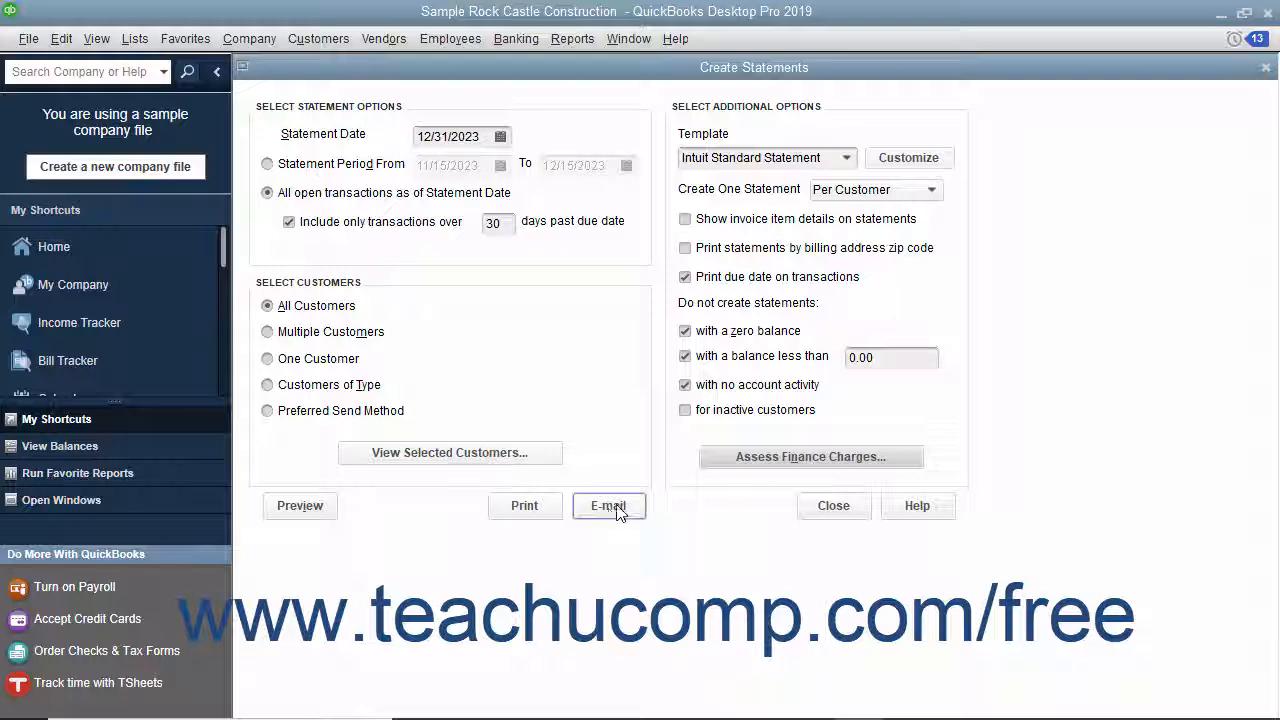
# Preview the customer statement, examine its transaction lines up close, and close both the preview and the statement setup
pyautogui.click(316, 512)
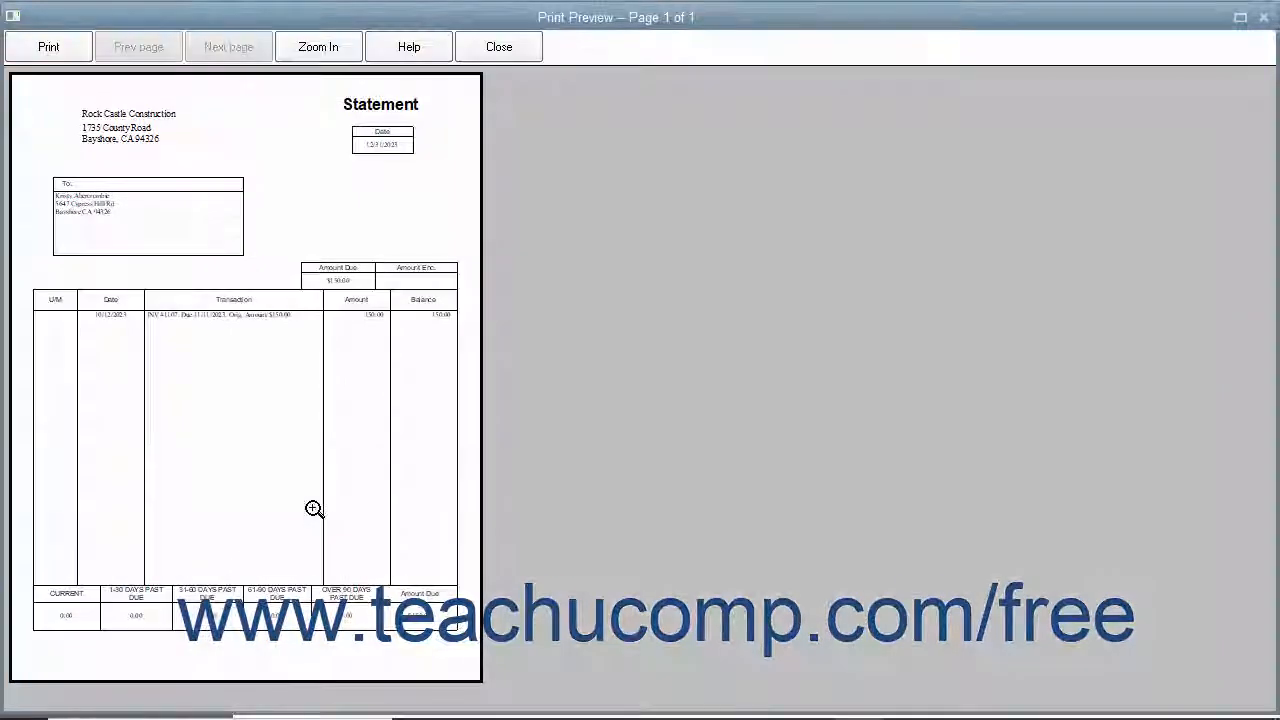
pyautogui.click(175, 381)
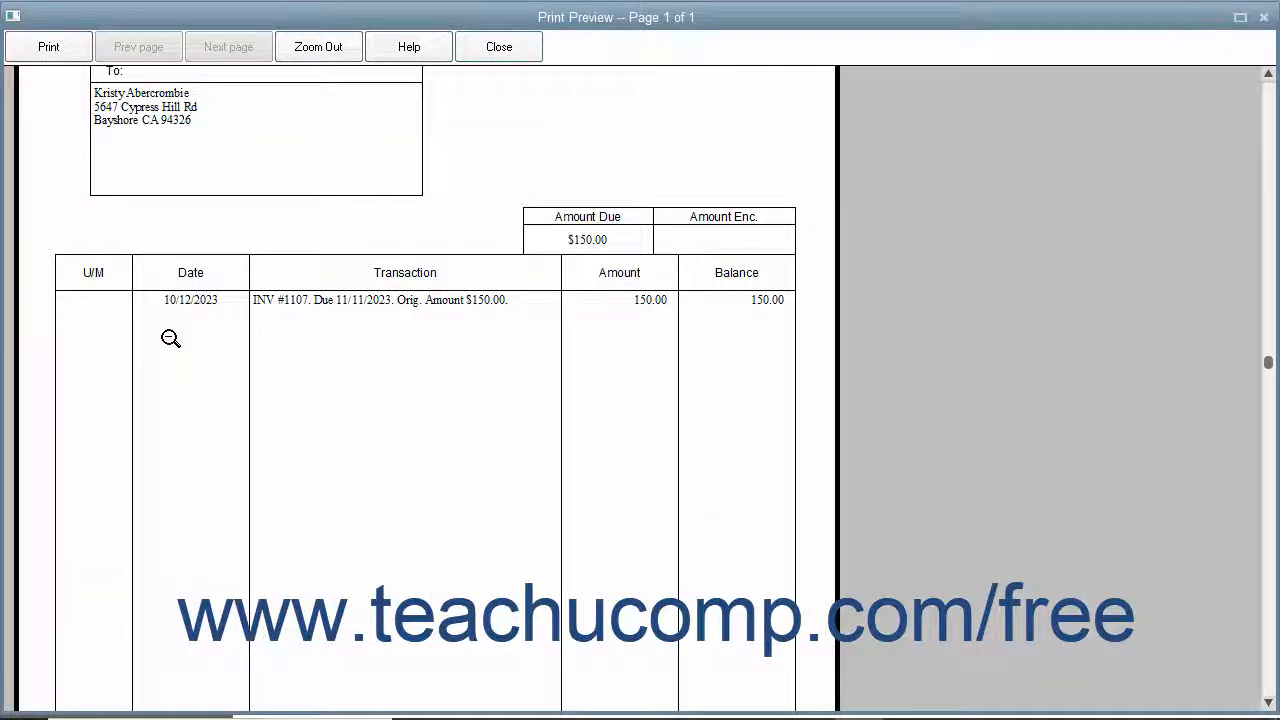
pyautogui.click(170, 338)
pyautogui.click(493, 58)
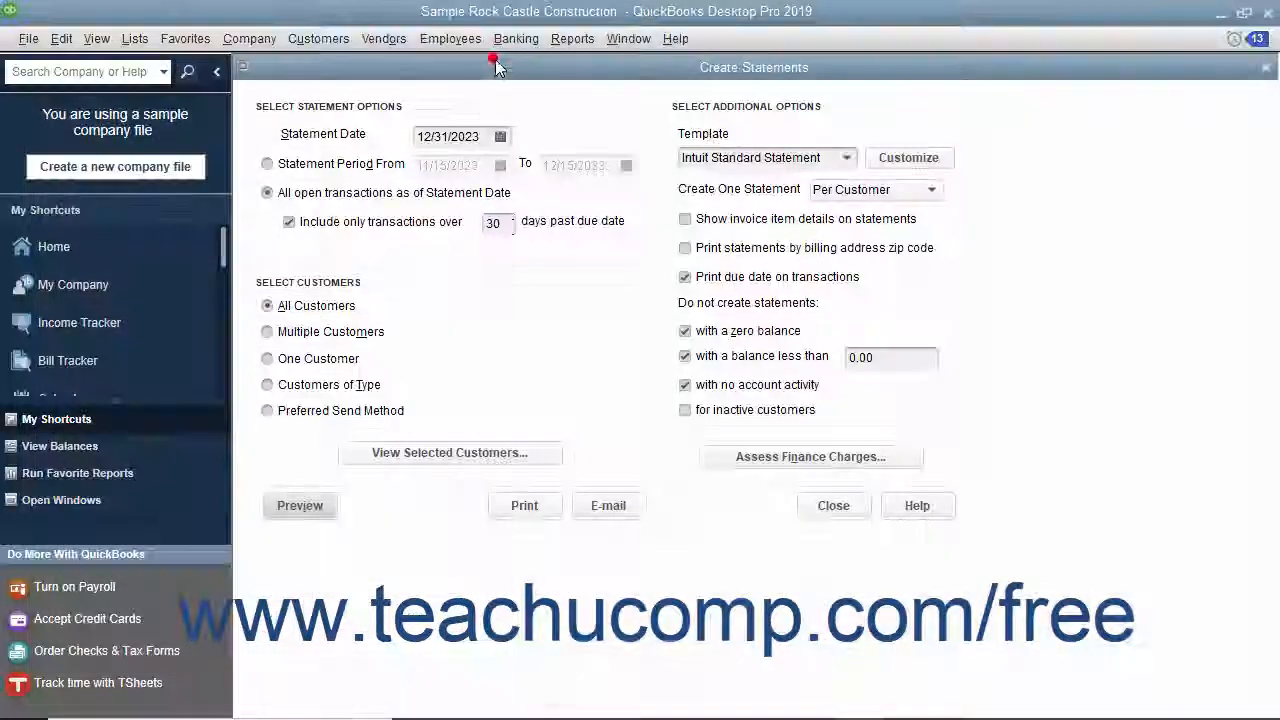
pyautogui.click(822, 510)
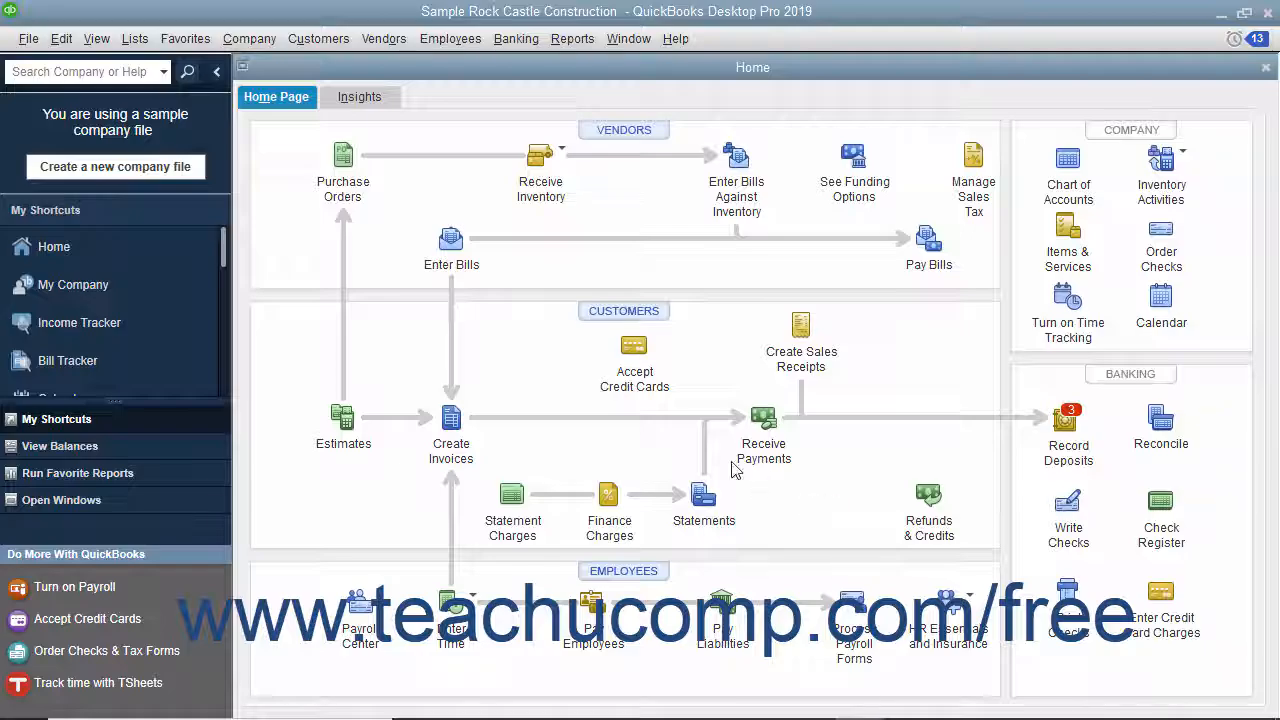